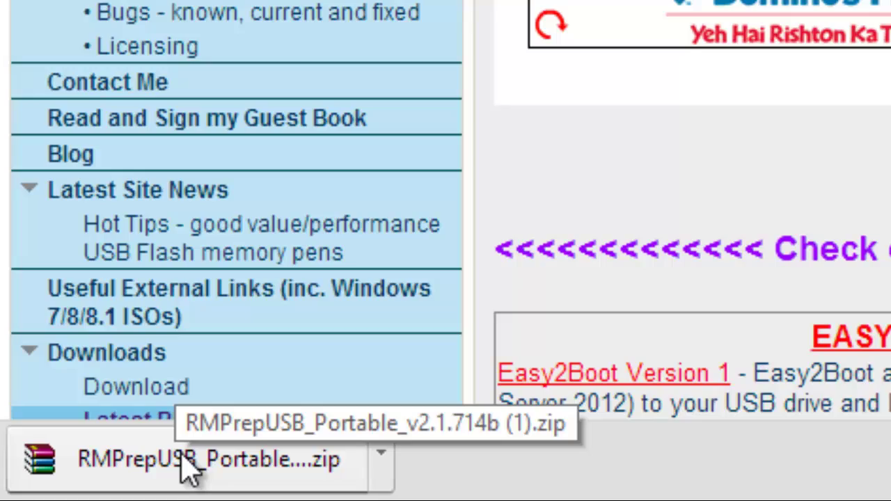
# Extract the downloaded RMPrepUSB_Portable_v2.1.714b archive to a folder named remprep on the Desktop, and close the archive window.
pyautogui.click(192, 471)
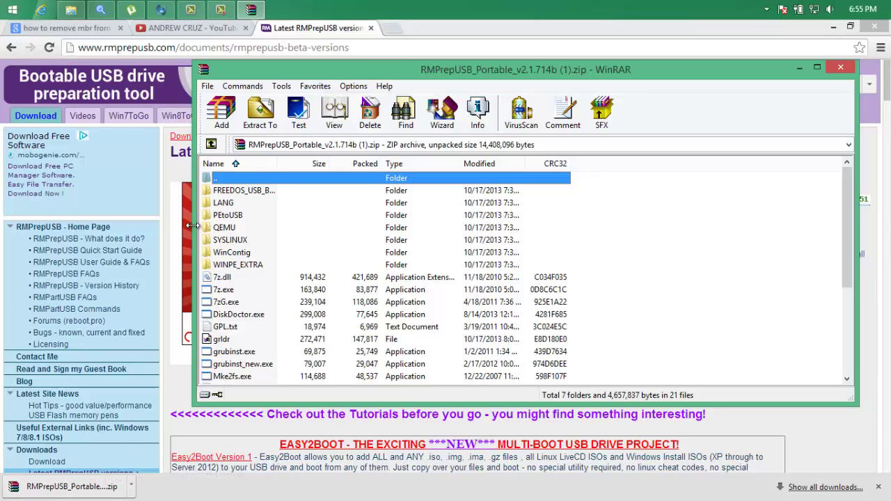
pyautogui.click(260, 111)
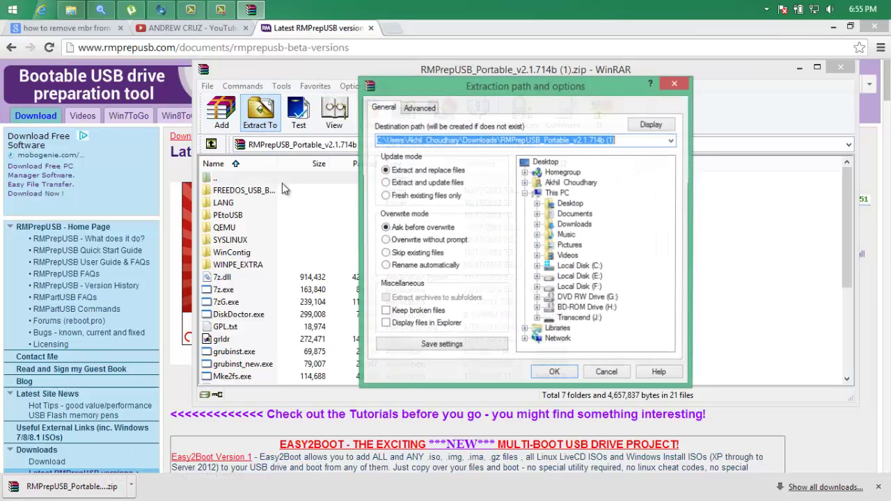
pyautogui.click(547, 163)
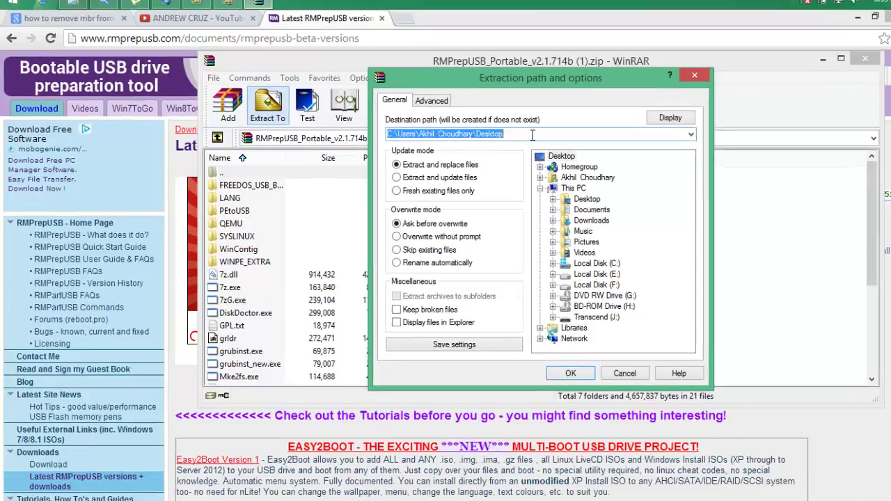
pyautogui.click(533, 134)
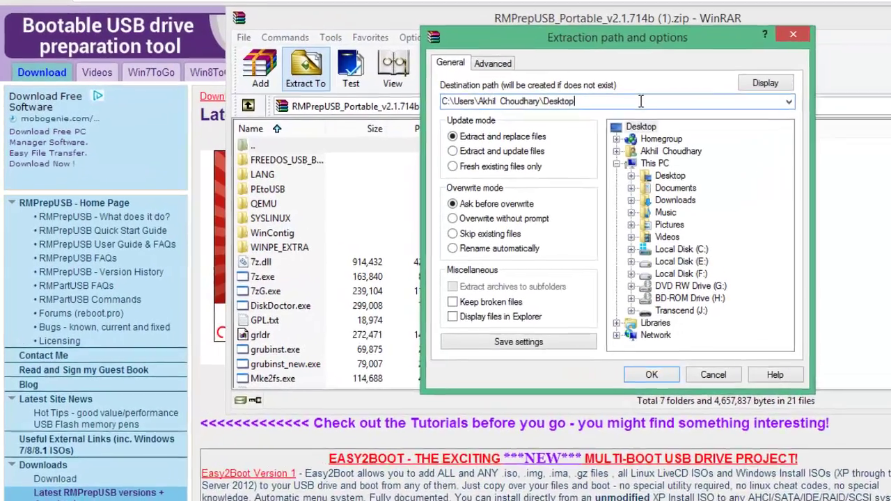
pyautogui.write('\\')
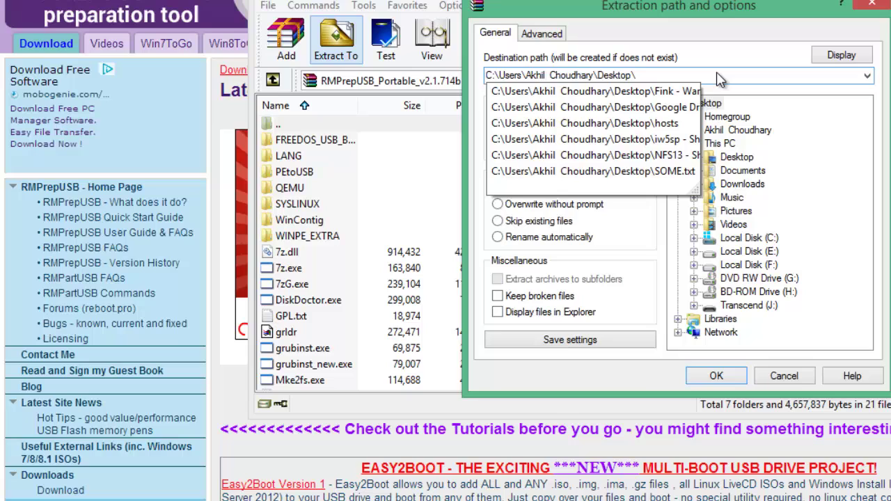
pyautogui.write('remprep')
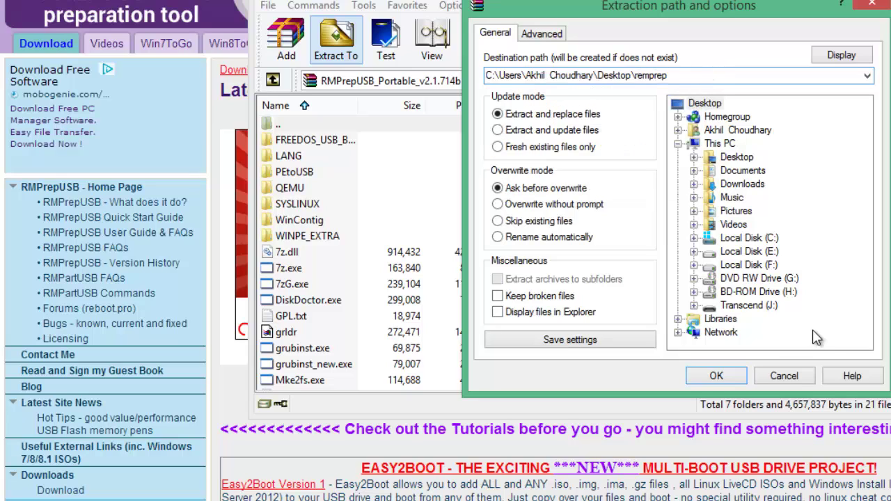
pyautogui.click(738, 376)
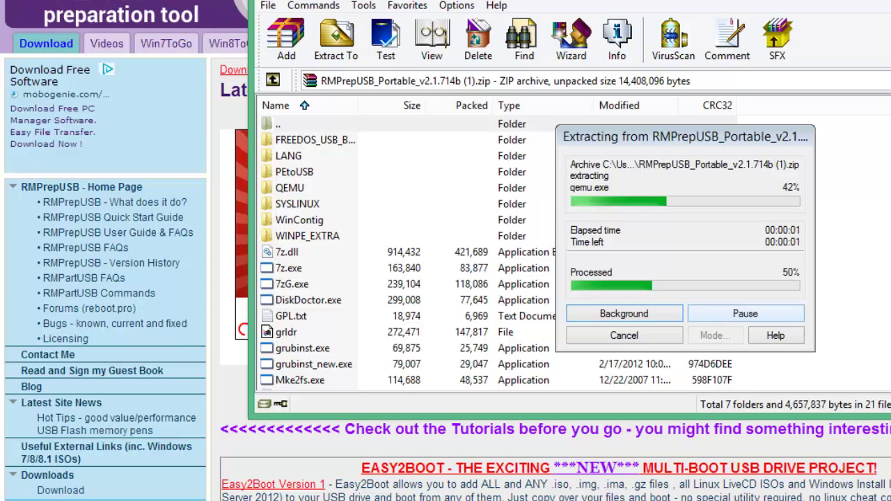
pyautogui.hotkey('alt', 'F4')
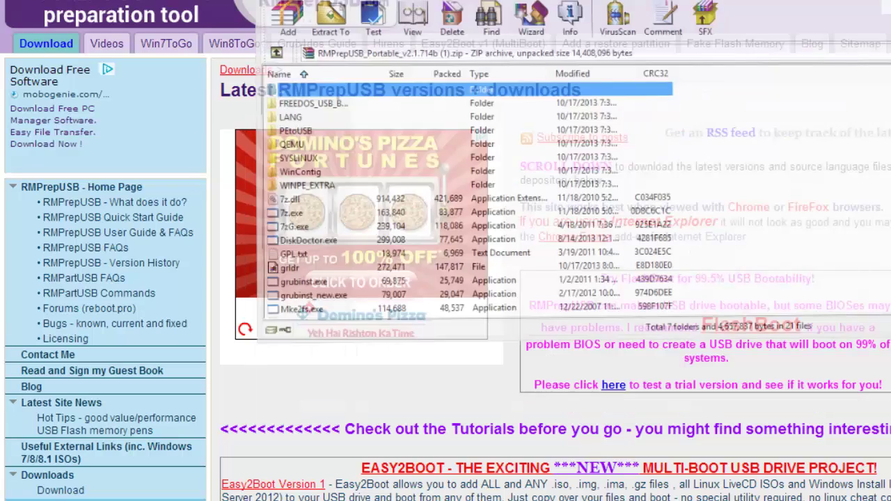
pyautogui.hotkey('alt', 'F4')
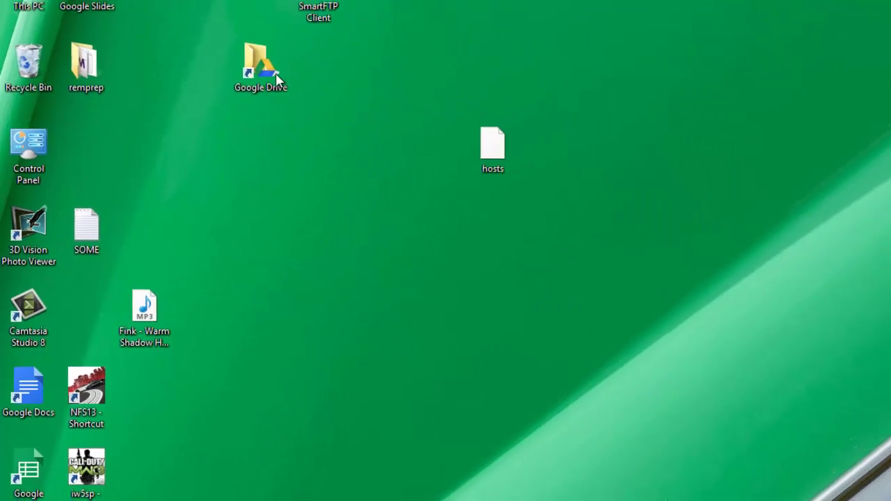
# Move the remprep folder to an open area of the desktop and launch the RMPREPUSB application from it.
pyautogui.moveTo(82, 132); pyautogui.dragTo(560, 172)
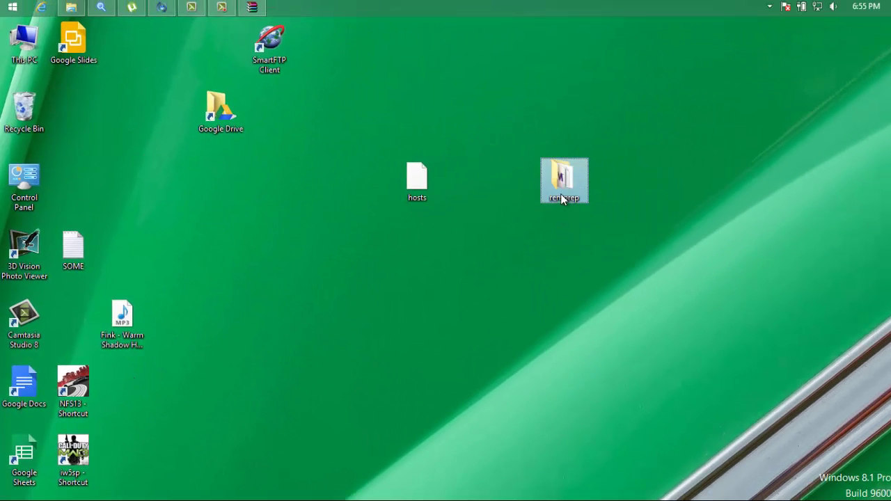
pyautogui.doubleClick(562, 192)
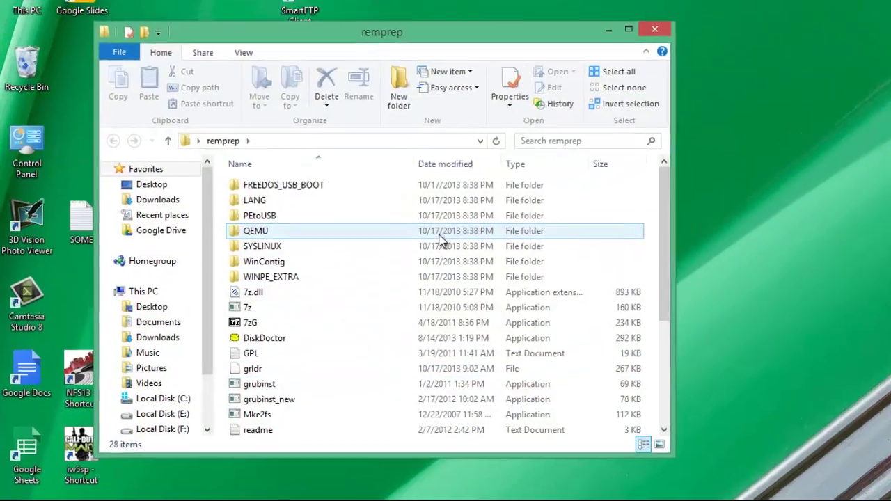
pyautogui.scroll(-4, 394, 266)
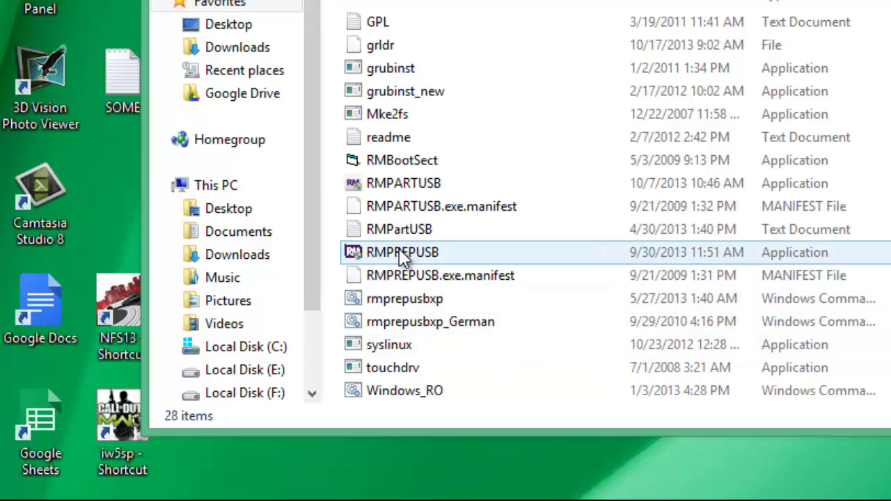
pyautogui.doubleClick(457, 259)
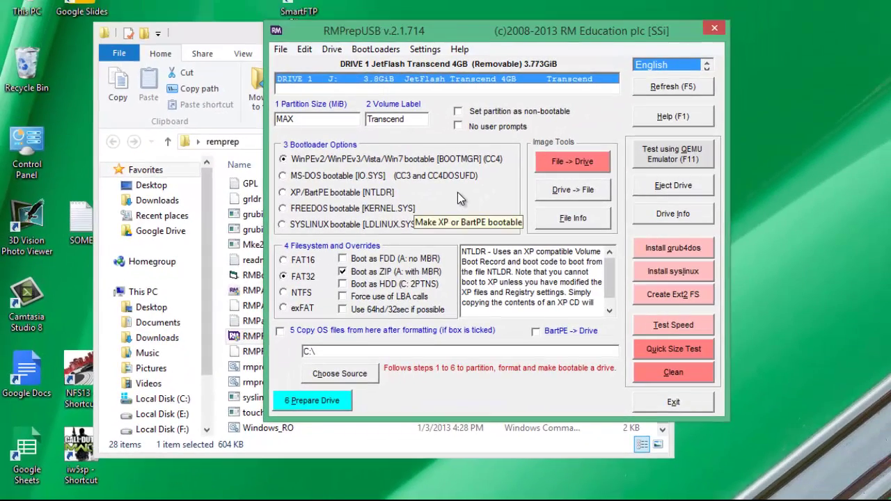
# Open This PC to look over the connected drives.
pyautogui.click(28, 8)
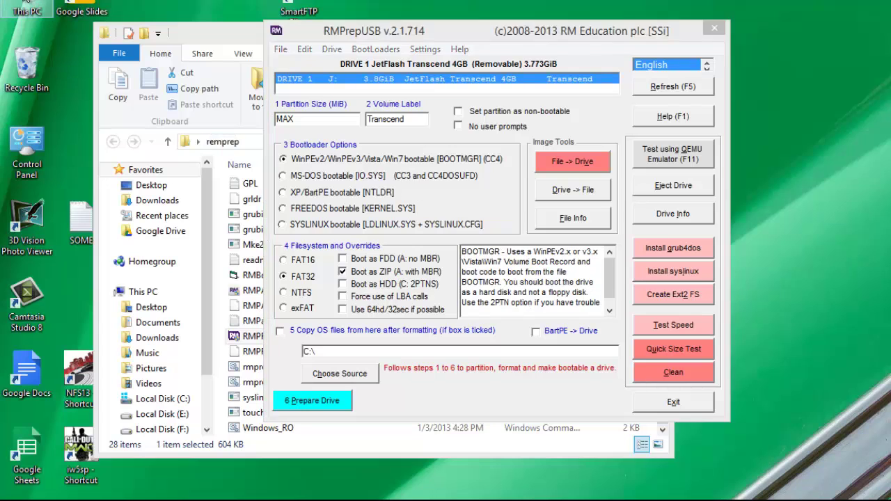
pyautogui.doubleClick(27, 8)
pyautogui.scroll(-1, 543, 244)
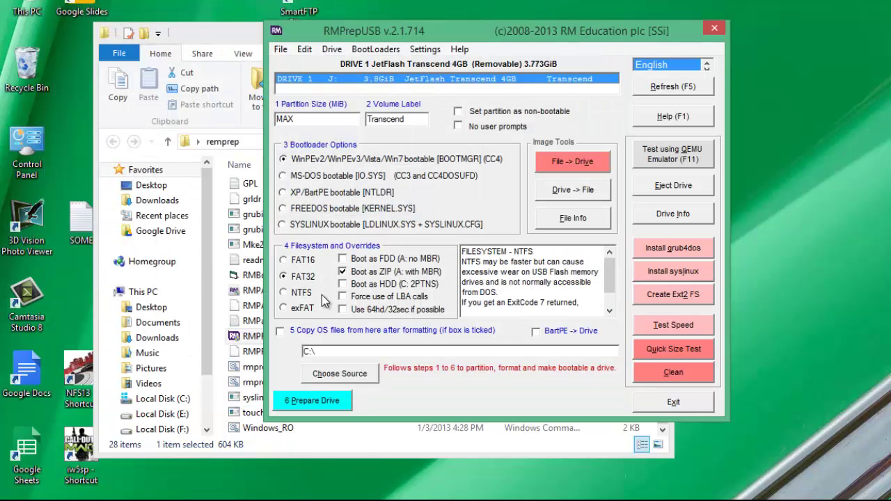
# Set the USB drive's filesystem to NTFS with the Boot as HDD (C: 2PTNS) override, leaving the partition bootable.
pyautogui.moveTo(357, 189)
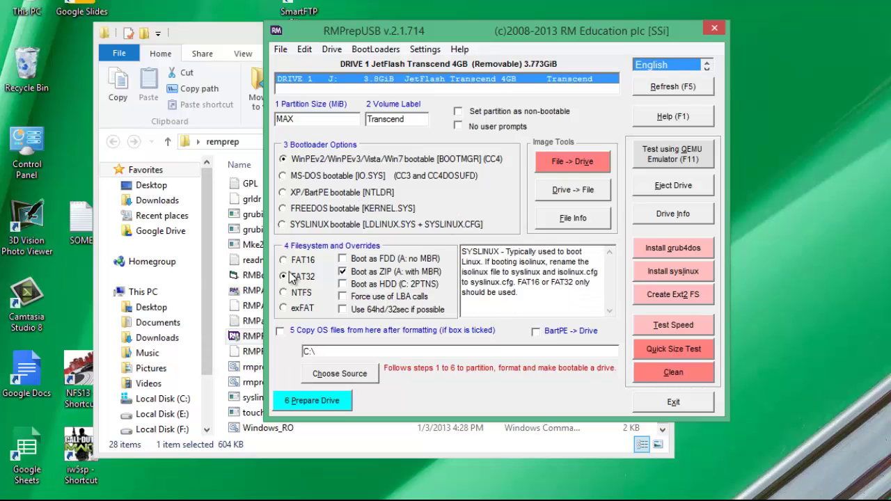
pyautogui.click(292, 293)
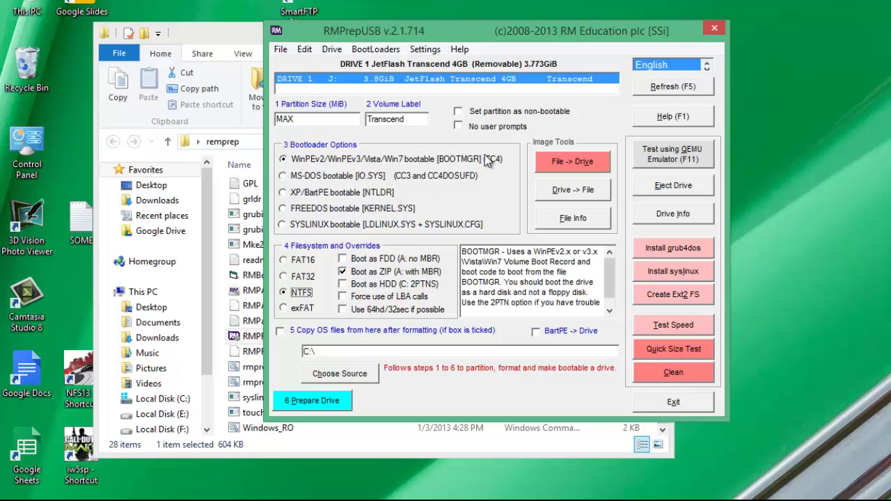
pyautogui.click(459, 112)
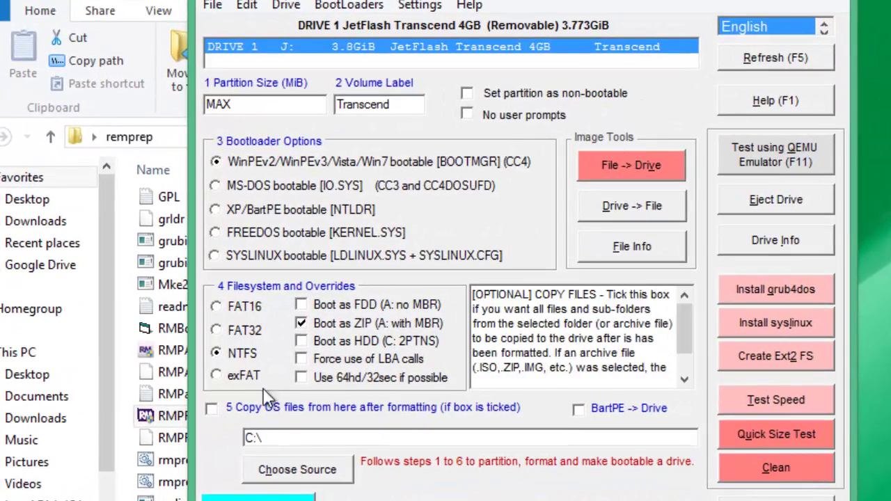
pyautogui.click(305, 306)
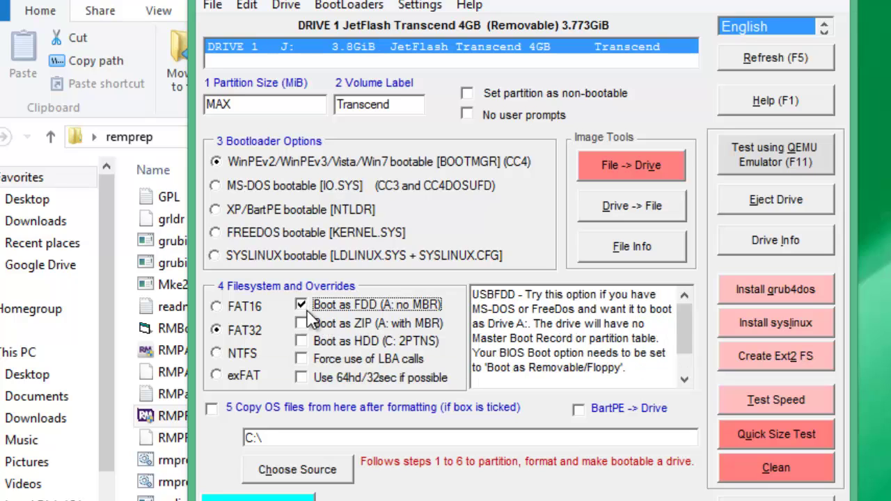
pyautogui.click(240, 354)
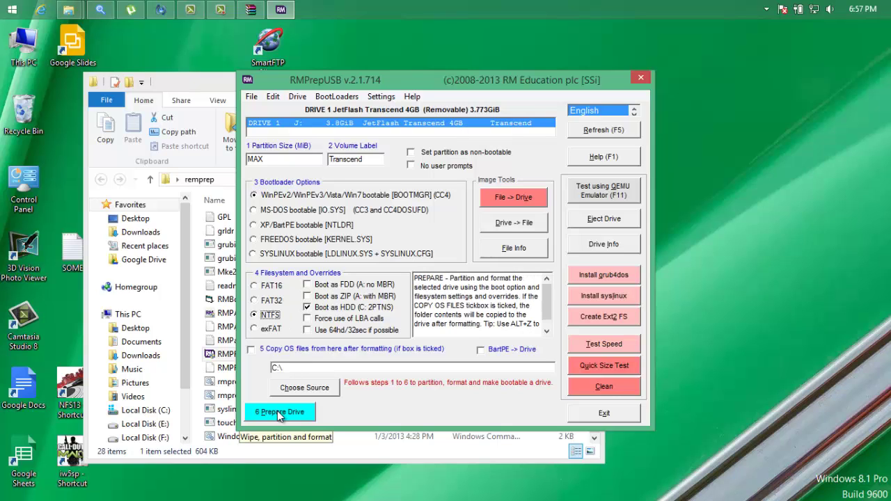
# Prepare the Transcend 4GB drive, confirming the command and the erasure of all data, and close RMPrepUSB and the remprep folder.
pyautogui.click(277, 410)
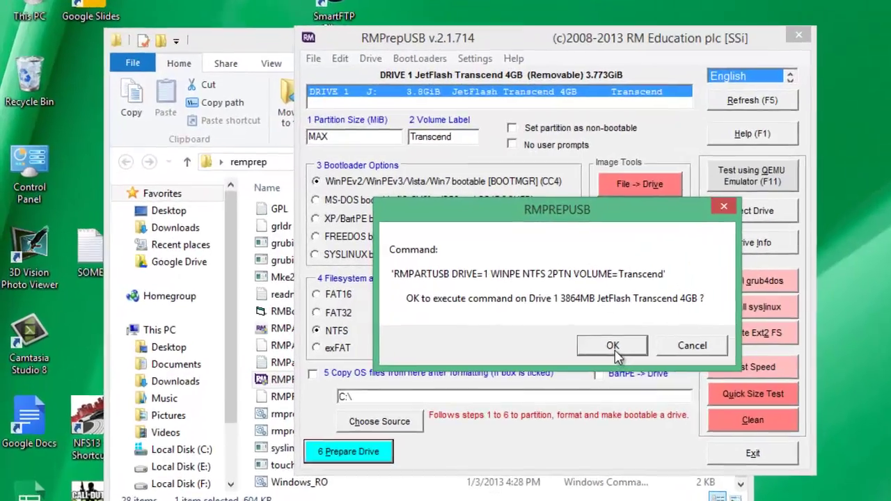
pyautogui.click(491, 327)
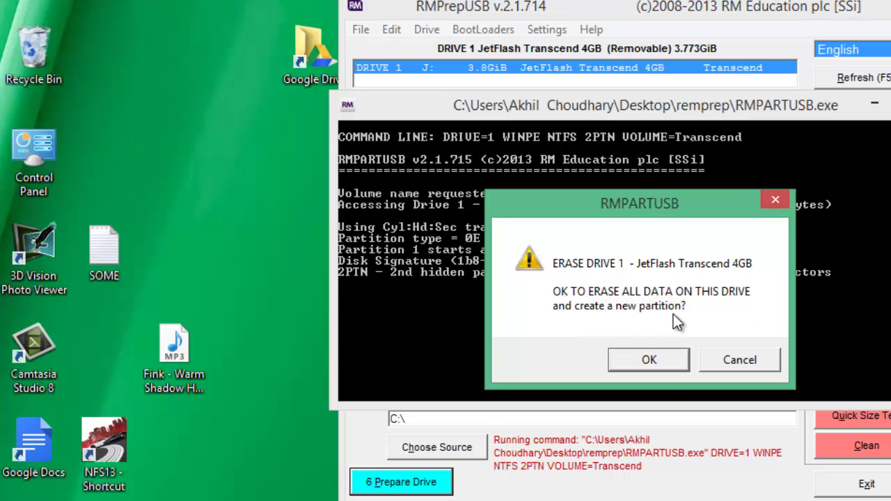
pyautogui.click(665, 362)
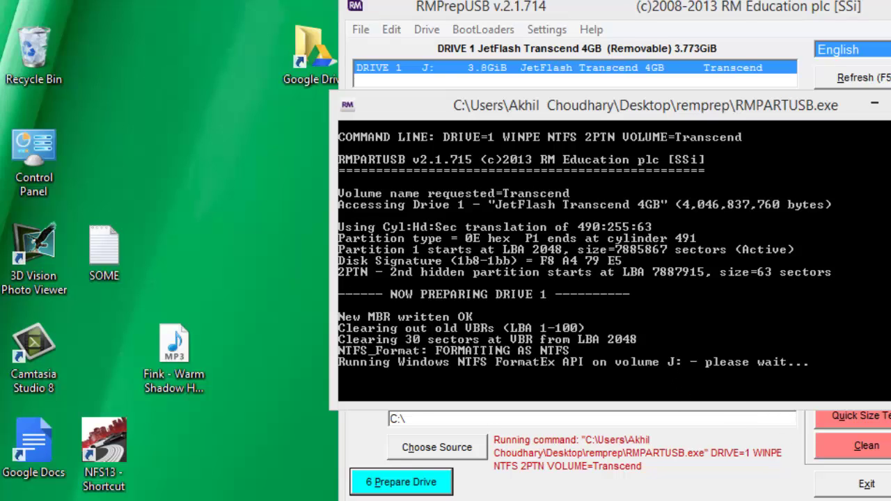
pyautogui.scroll(-3, 612, 265)
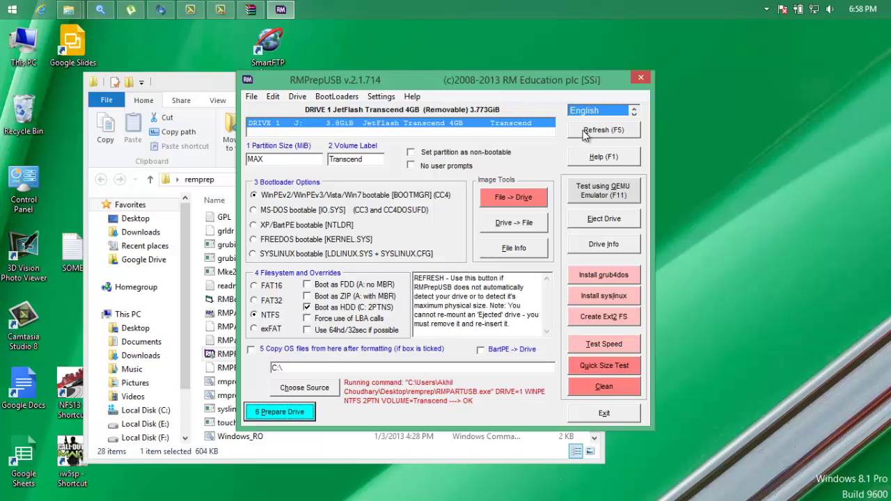
pyautogui.click(640, 77)
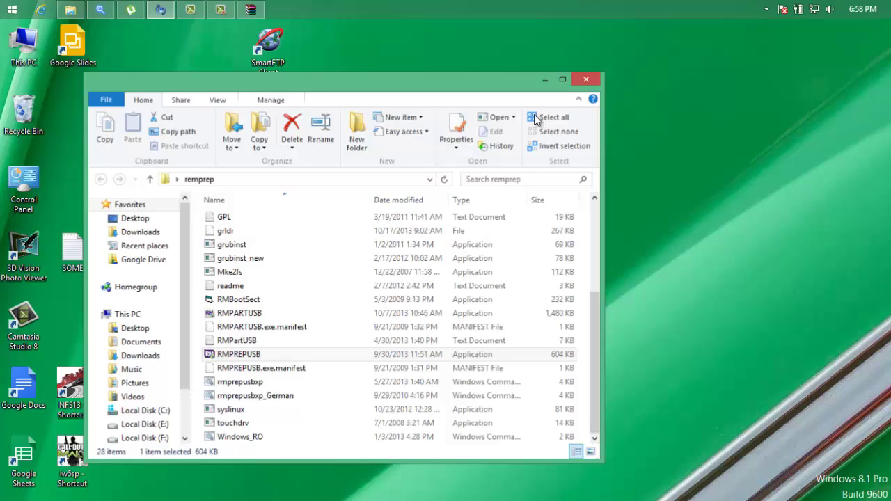
pyautogui.hotkey('alt', 'F4')
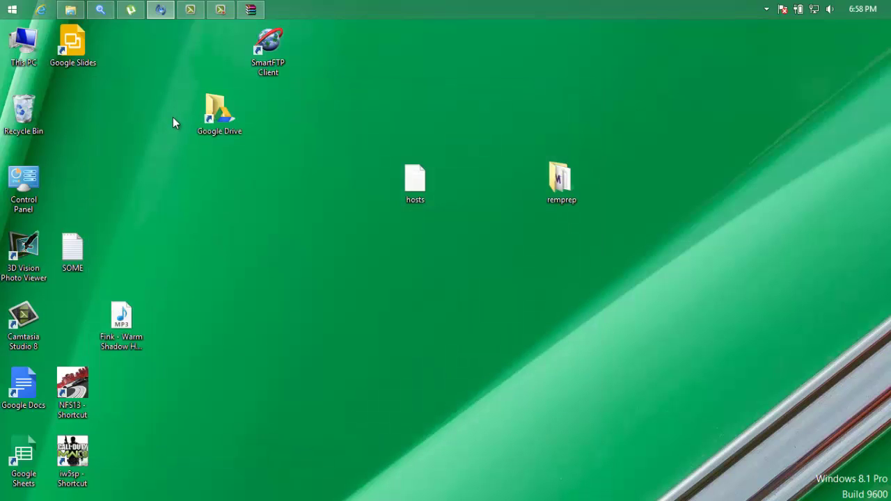
# Open the Windows 8 setup folder in Programs\os on Local Disk (F:).
pyautogui.press('super+e')
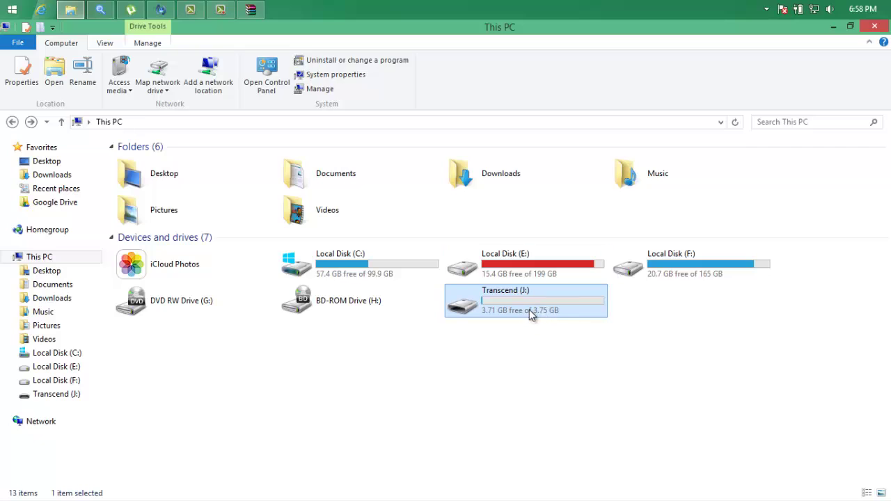
pyautogui.click(696, 273)
pyautogui.doubleClick(696, 272)
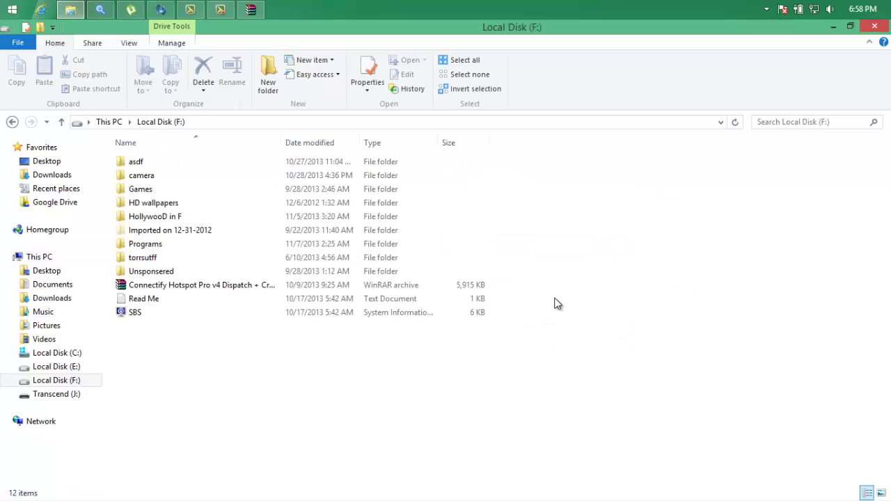
pyautogui.doubleClick(147, 168)
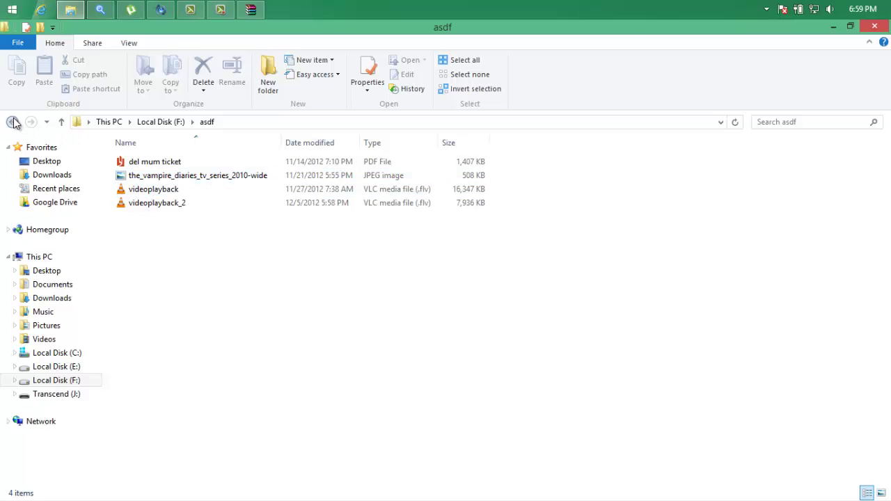
pyautogui.click(14, 123)
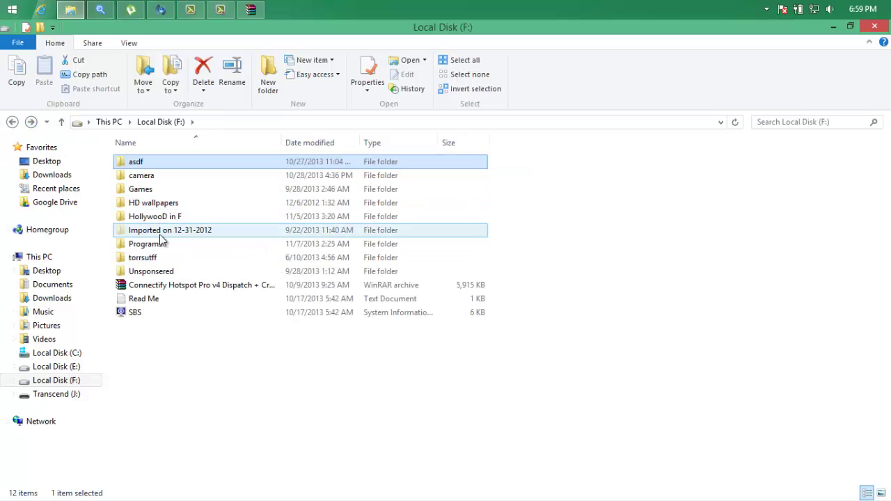
pyautogui.doubleClick(147, 244)
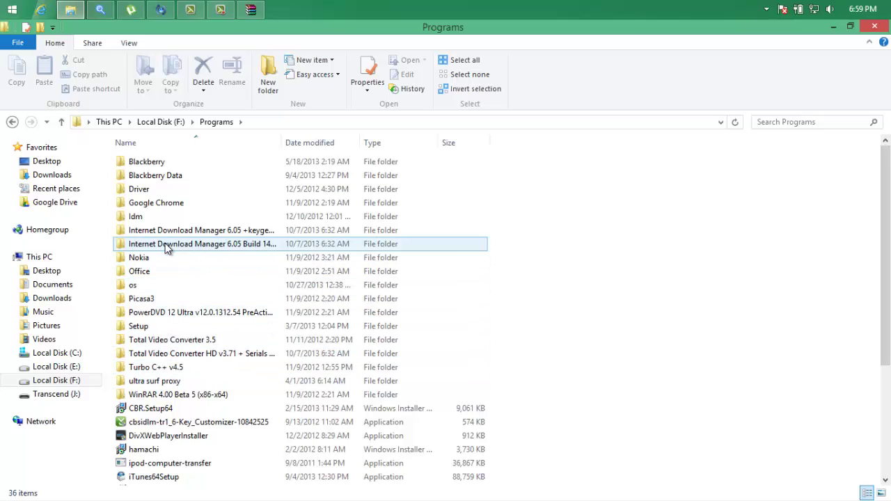
pyautogui.doubleClick(149, 285)
pyautogui.doubleClick(162, 163)
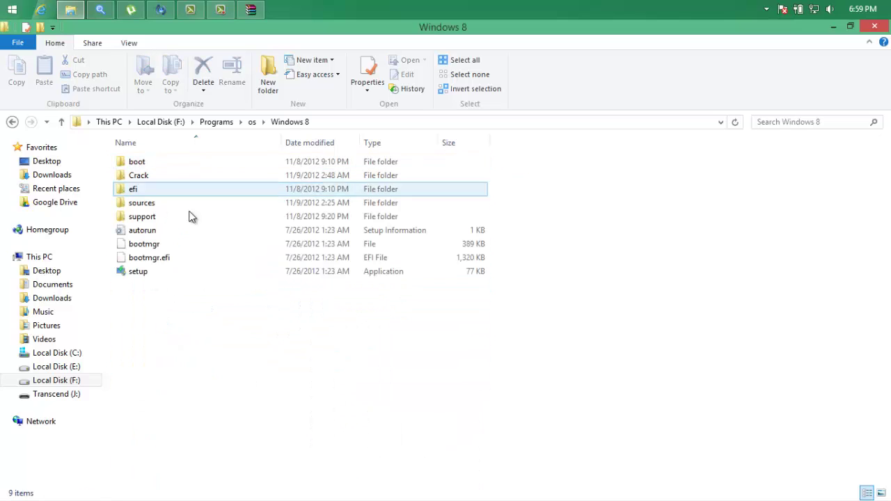
# Copy all the Windows 8 setup files and folders to the root of the Transcend (J:) drive.
pyautogui.moveTo(209, 319); pyautogui.dragTo(179, 156)
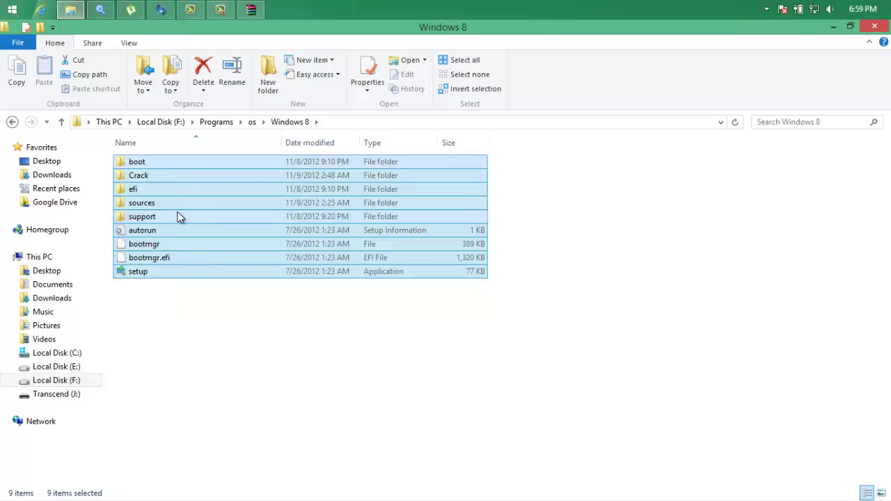
pyautogui.rightClick(177, 212)
pyautogui.click(218, 381)
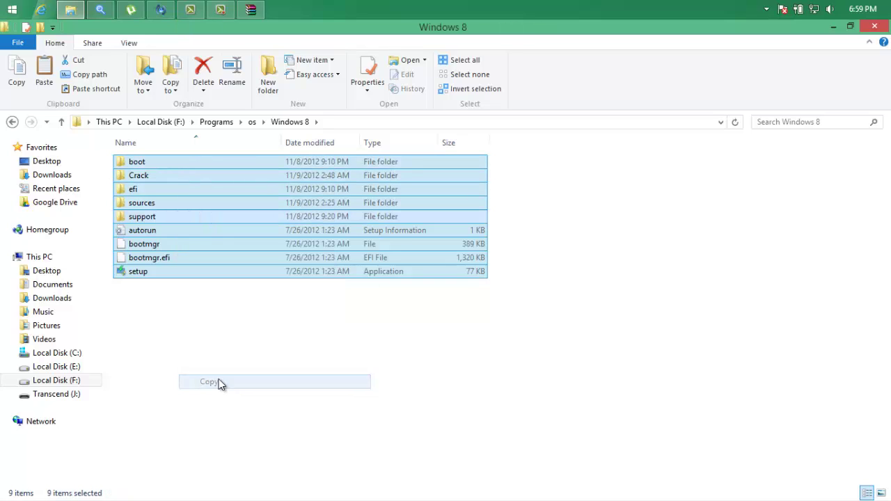
pyautogui.click(58, 394)
pyautogui.rightClick(379, 317)
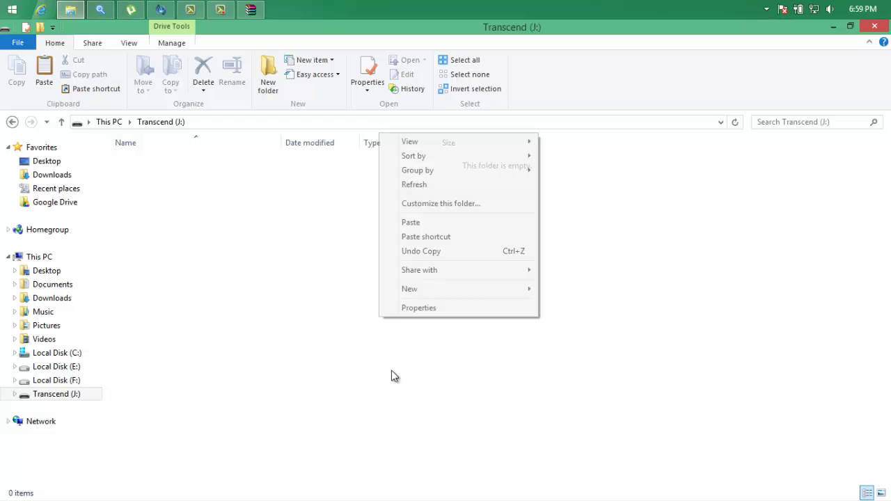
pyautogui.click(419, 220)
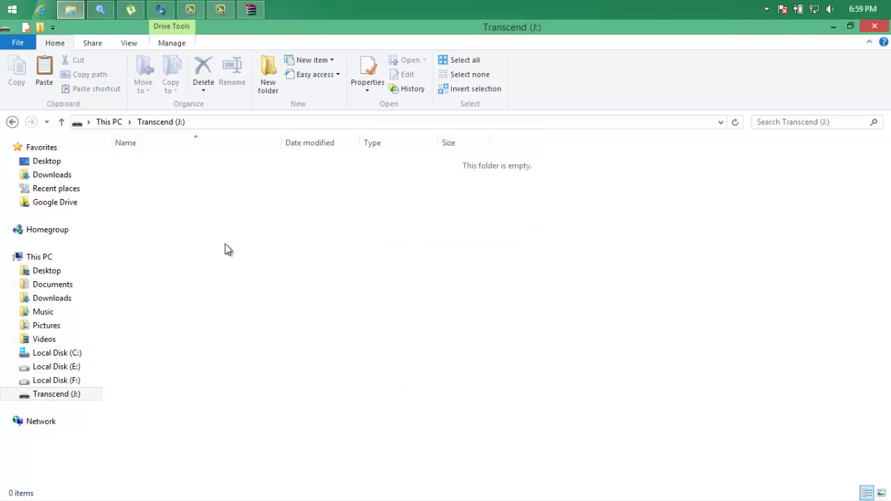